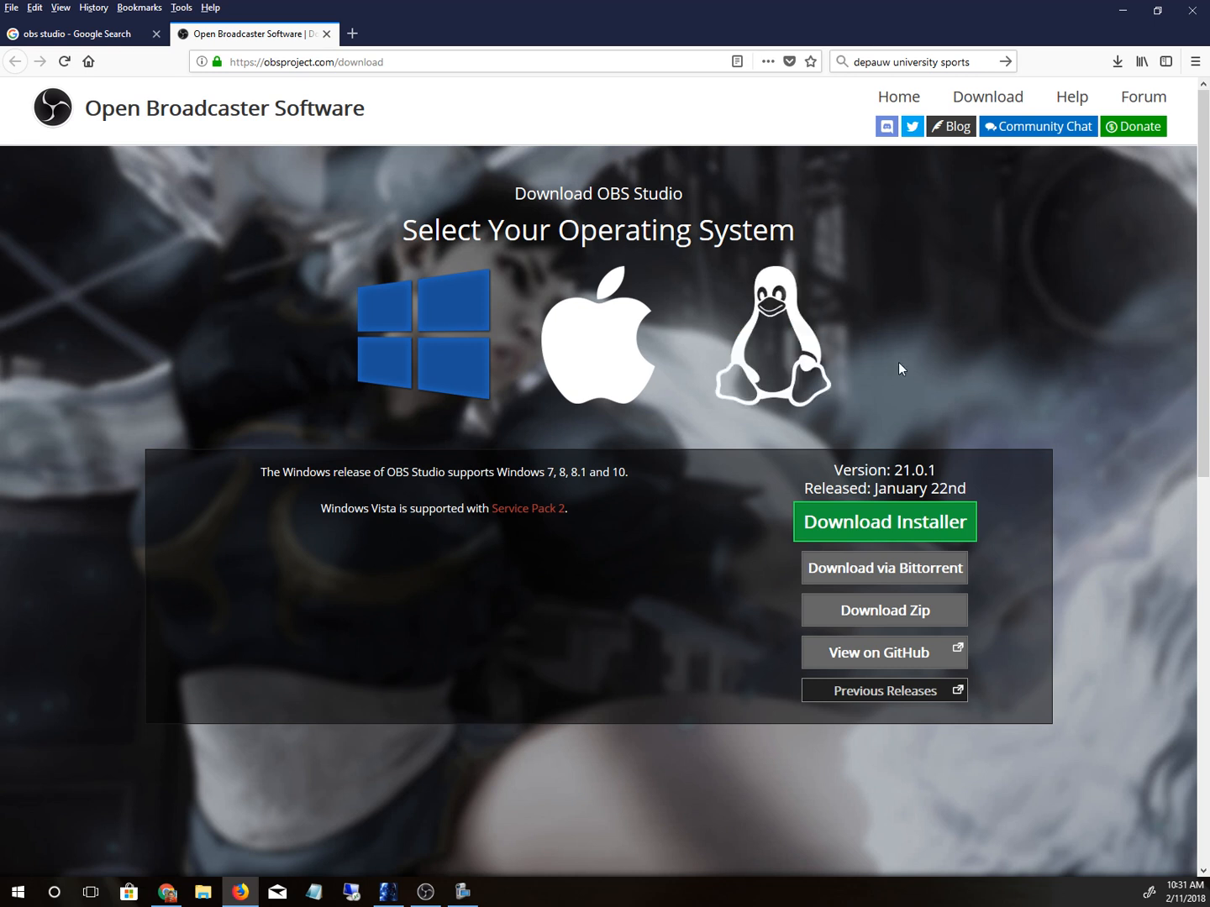
Step: Switch to OBS and complete the Auto-Configuration Wizard optimized just for recording, using the current 1600x1200 canvas and preferring 60 FPS
click(425, 898)
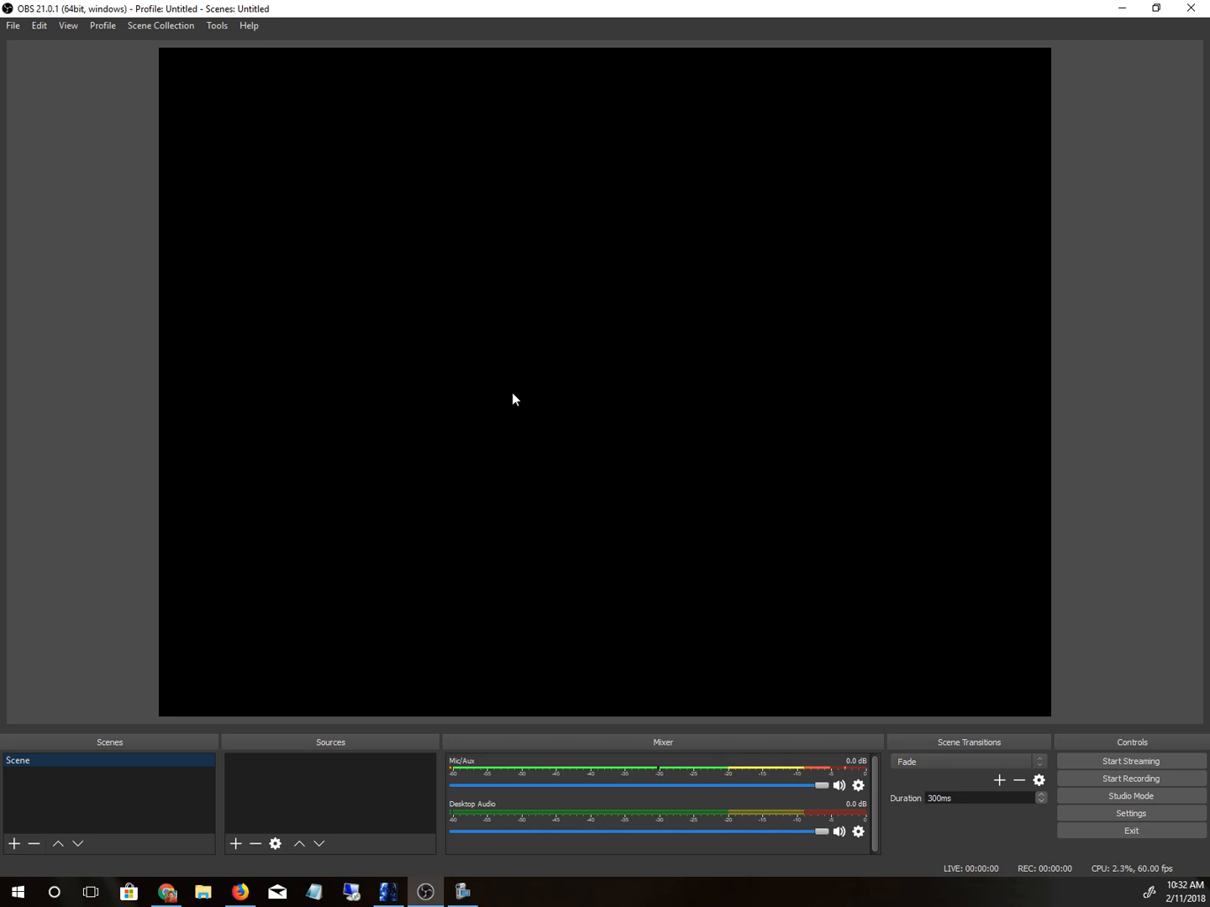
click(216, 27)
click(234, 45)
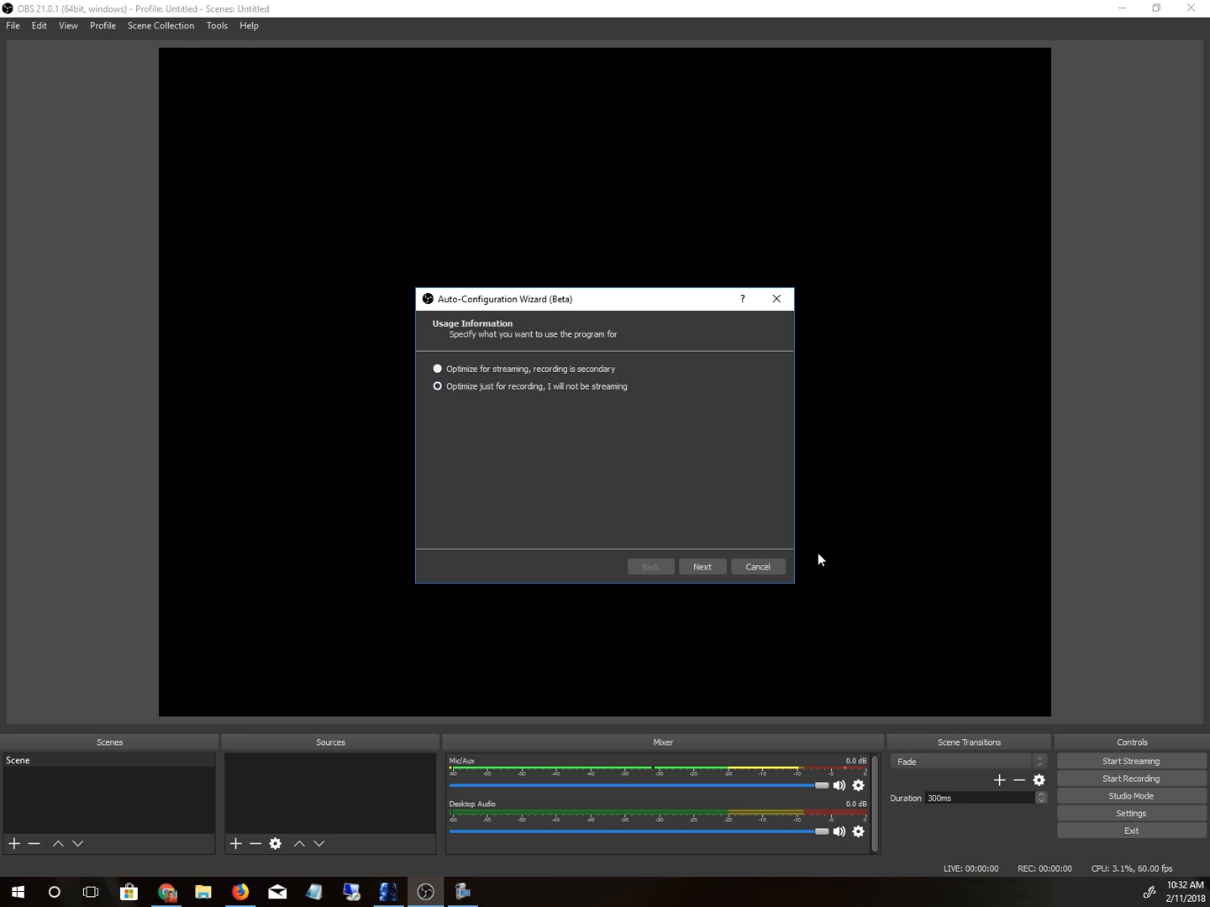
click(702, 566)
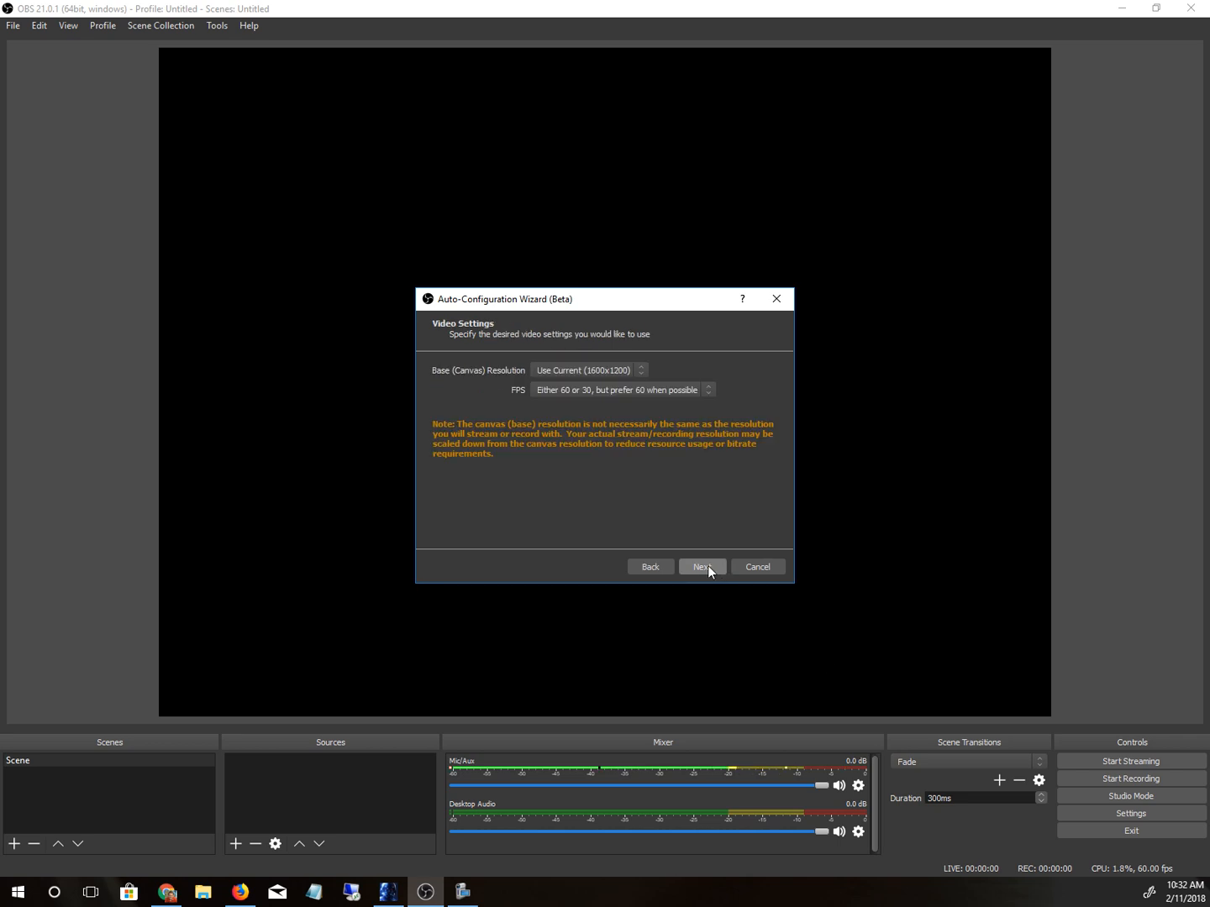
click(708, 565)
click(707, 566)
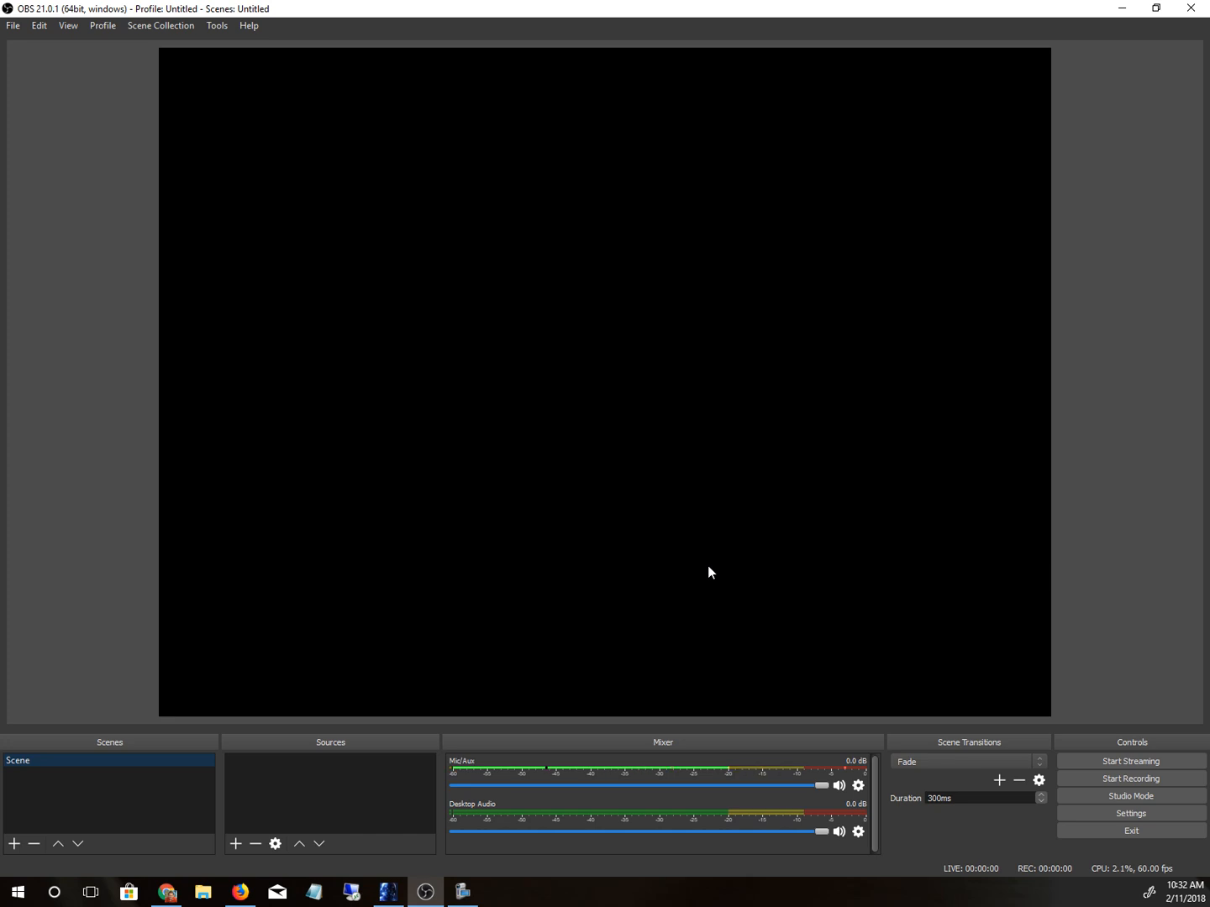
Step: Add a Display Capture source named Desktop that captures Display 1: 1600x1200 @ -1600,0
click(235, 844)
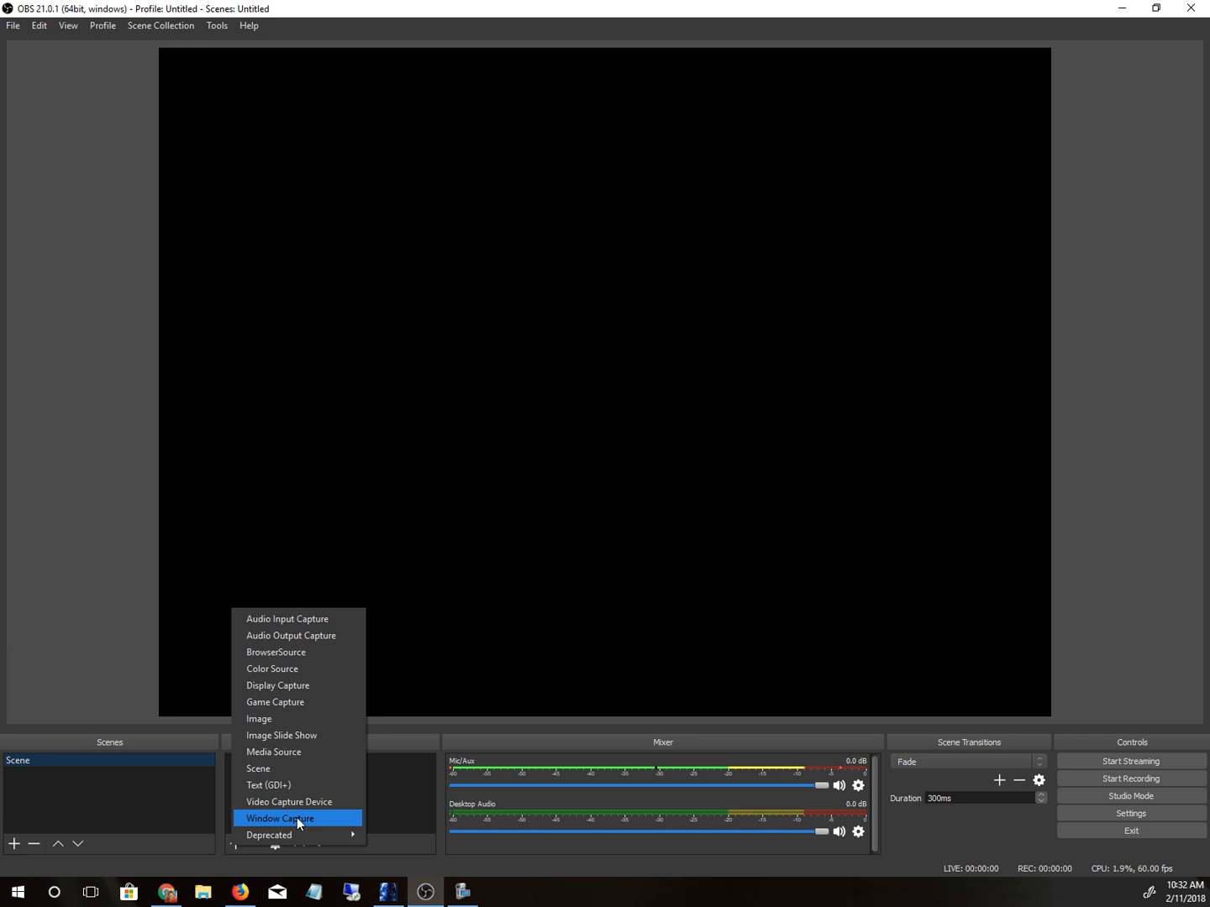
click(294, 685)
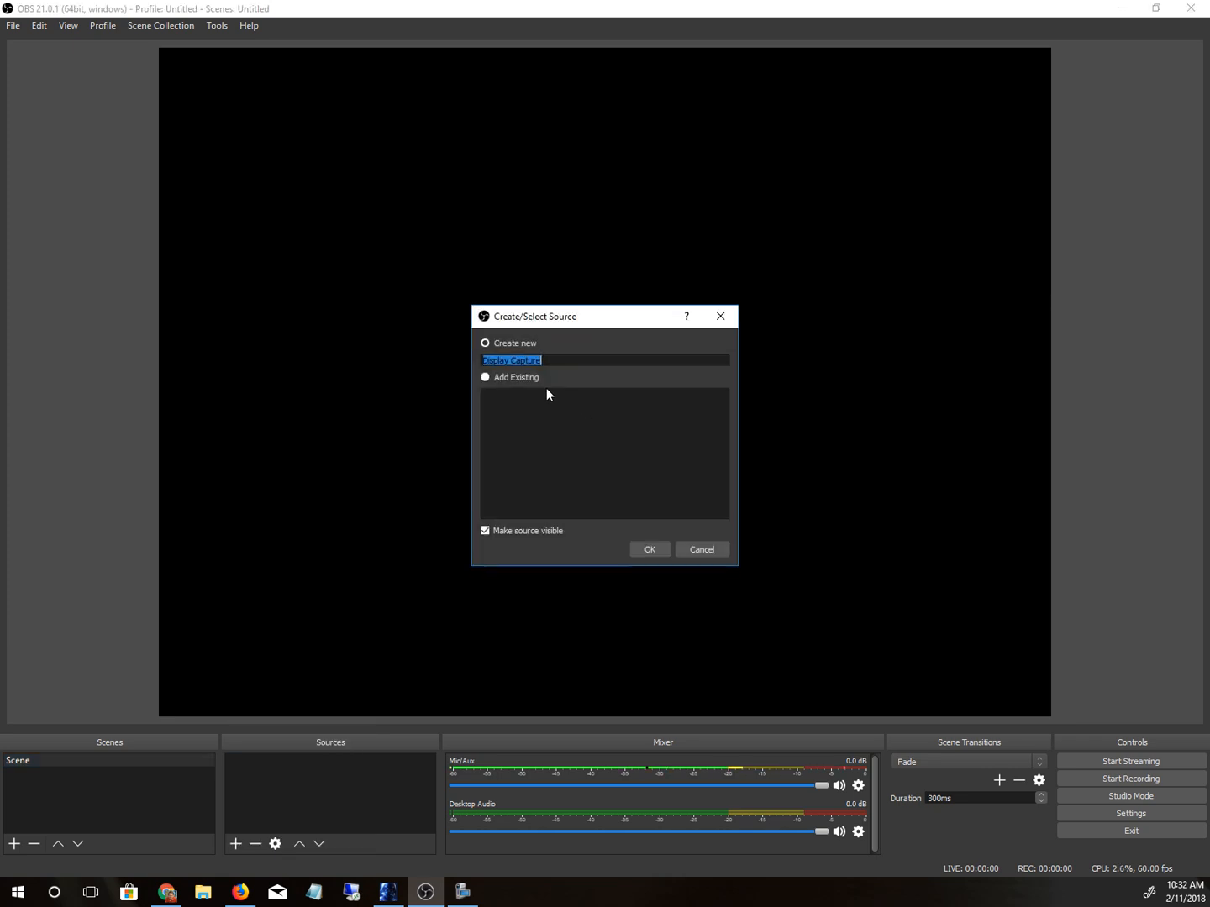
text(Desktop)
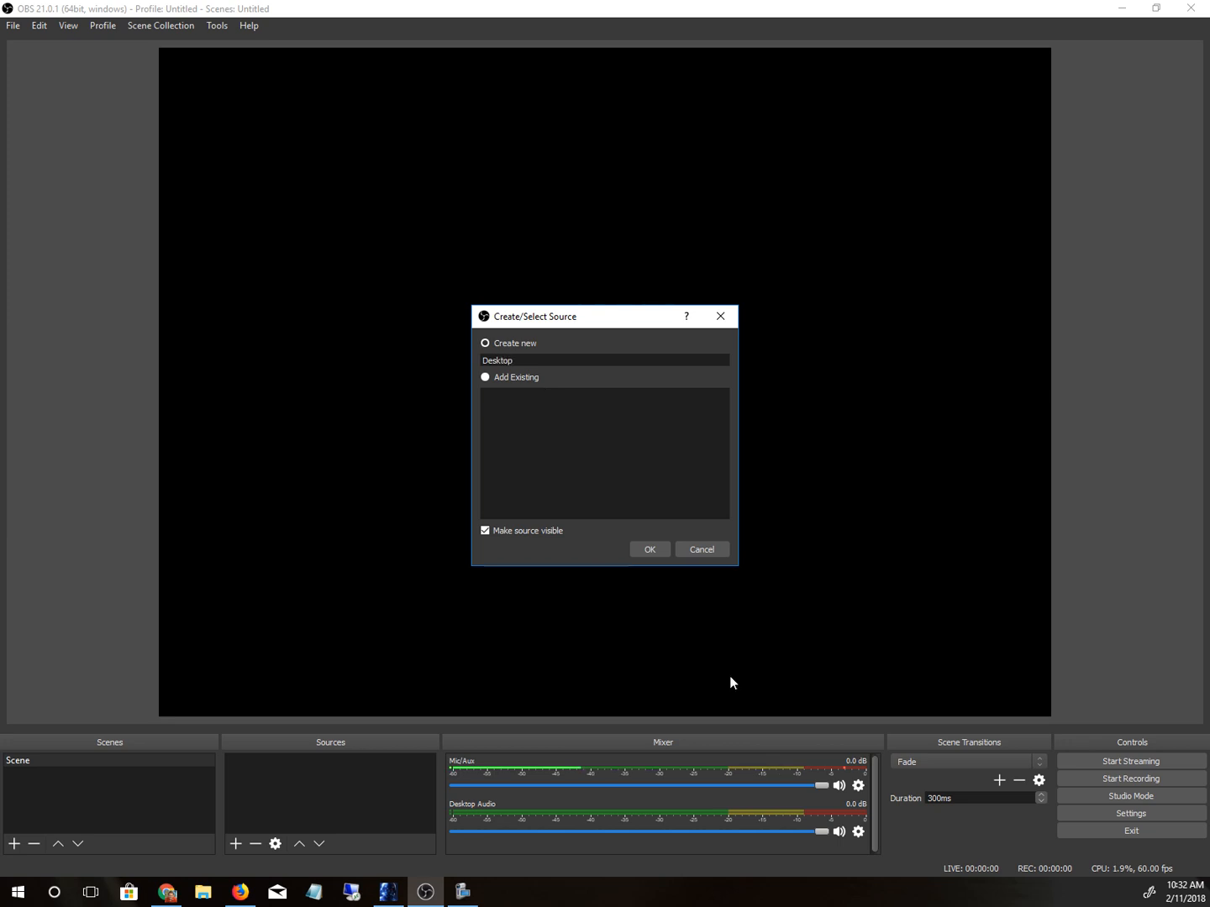
click(650, 548)
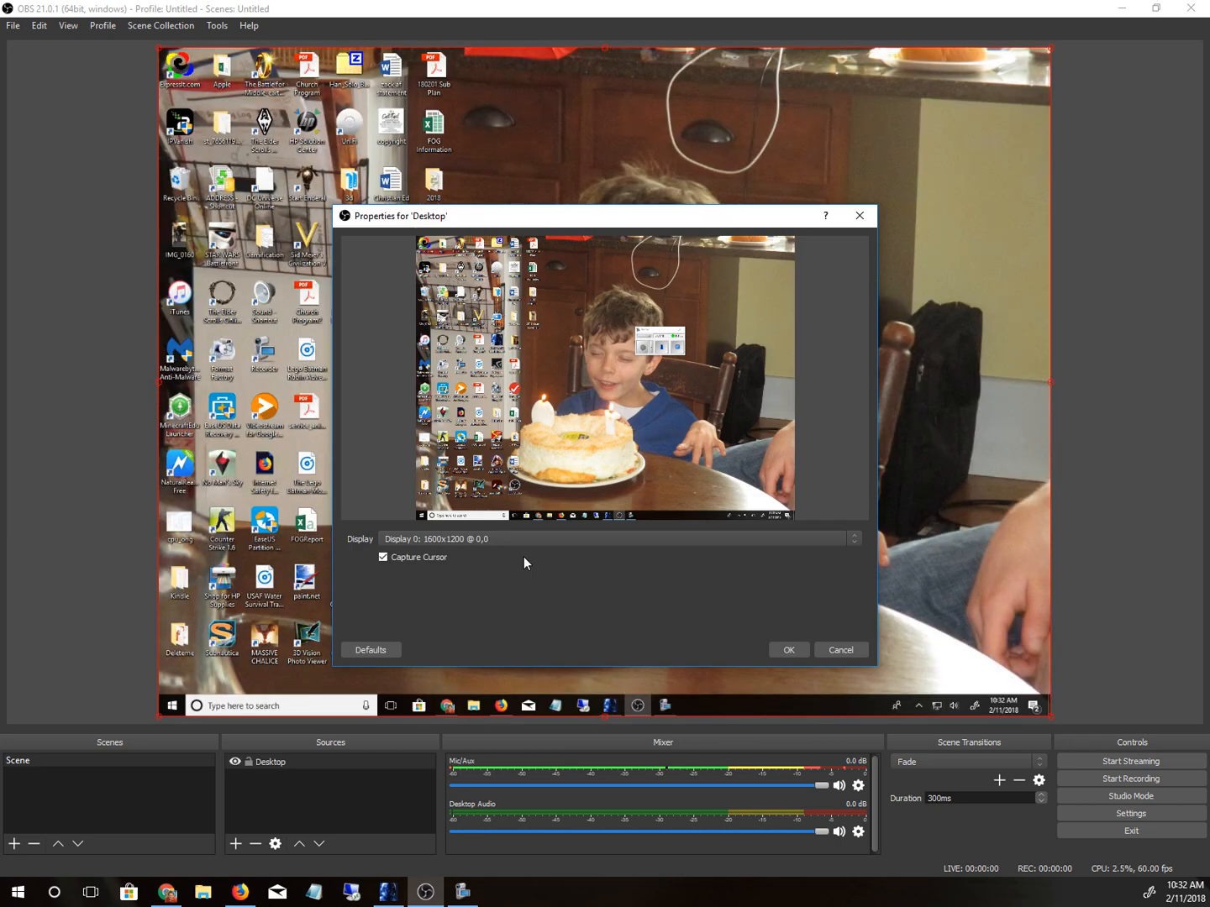
click(572, 537)
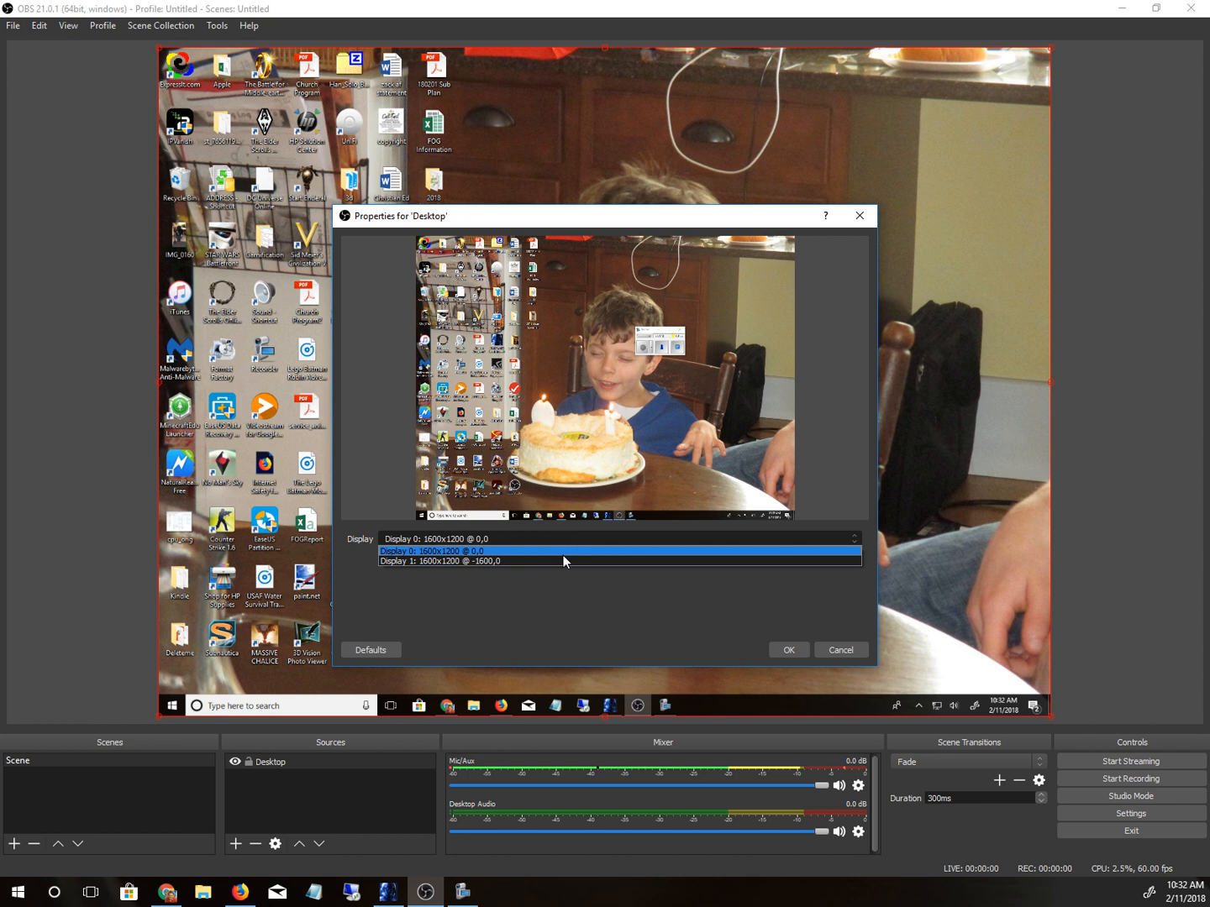
click(562, 558)
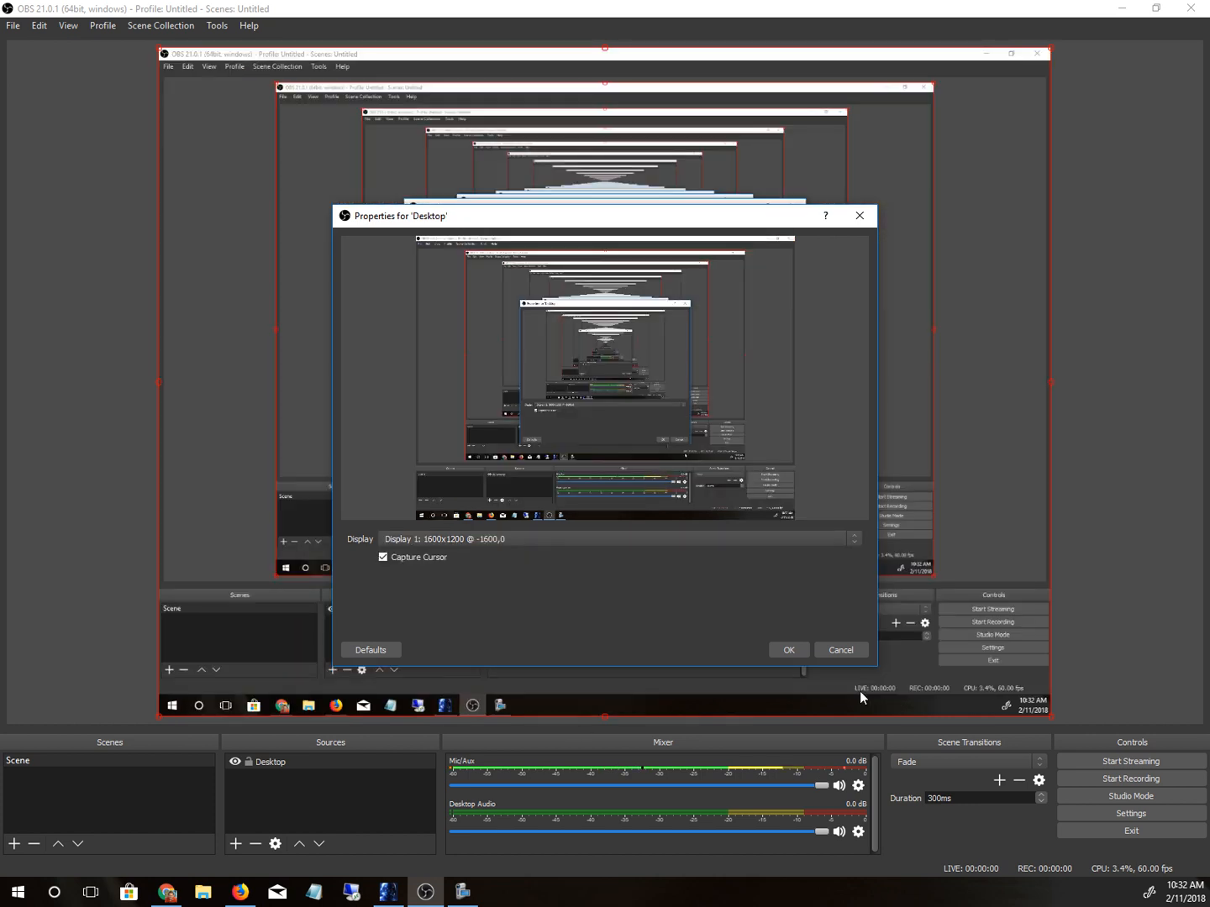
click(782, 651)
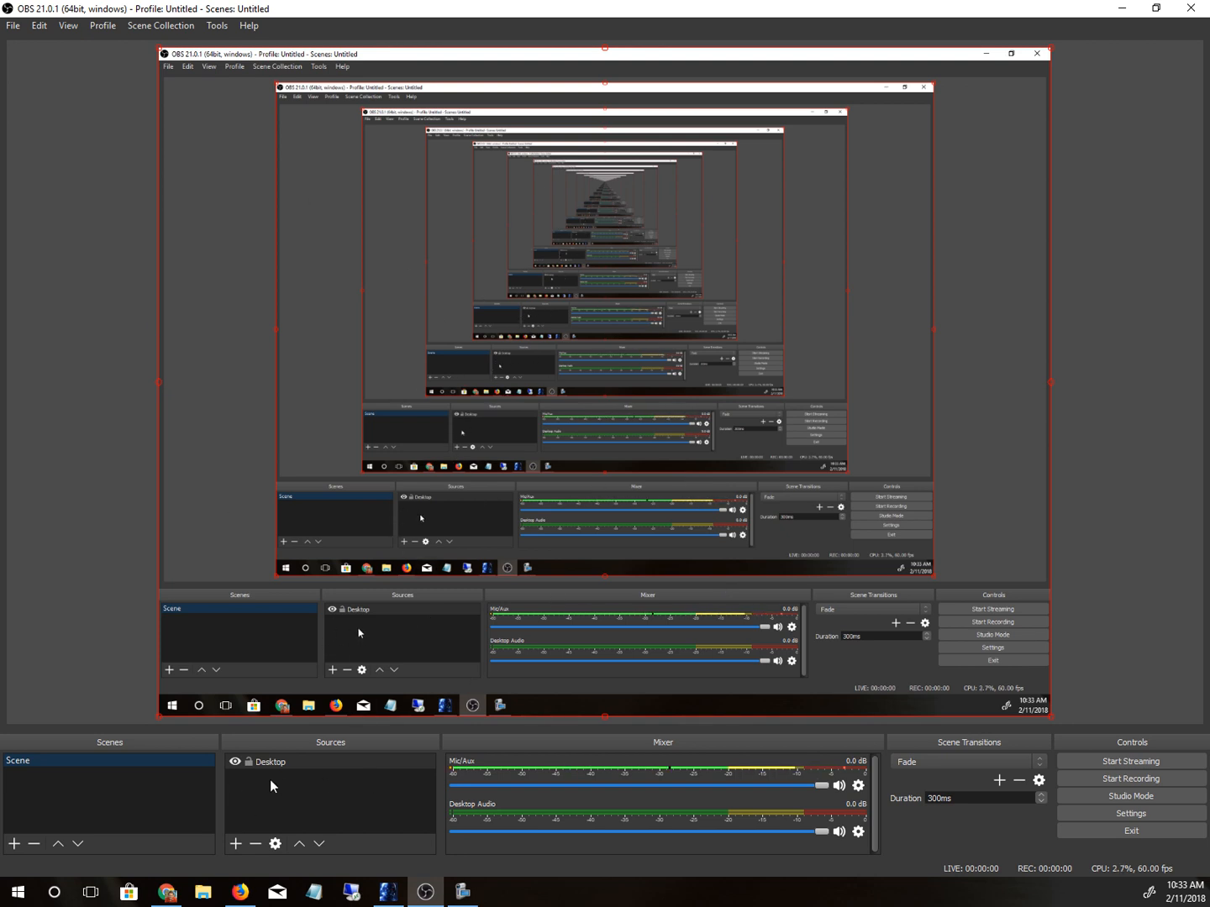
Step: Lock the Desktop source and hide it in the scene
click(249, 761)
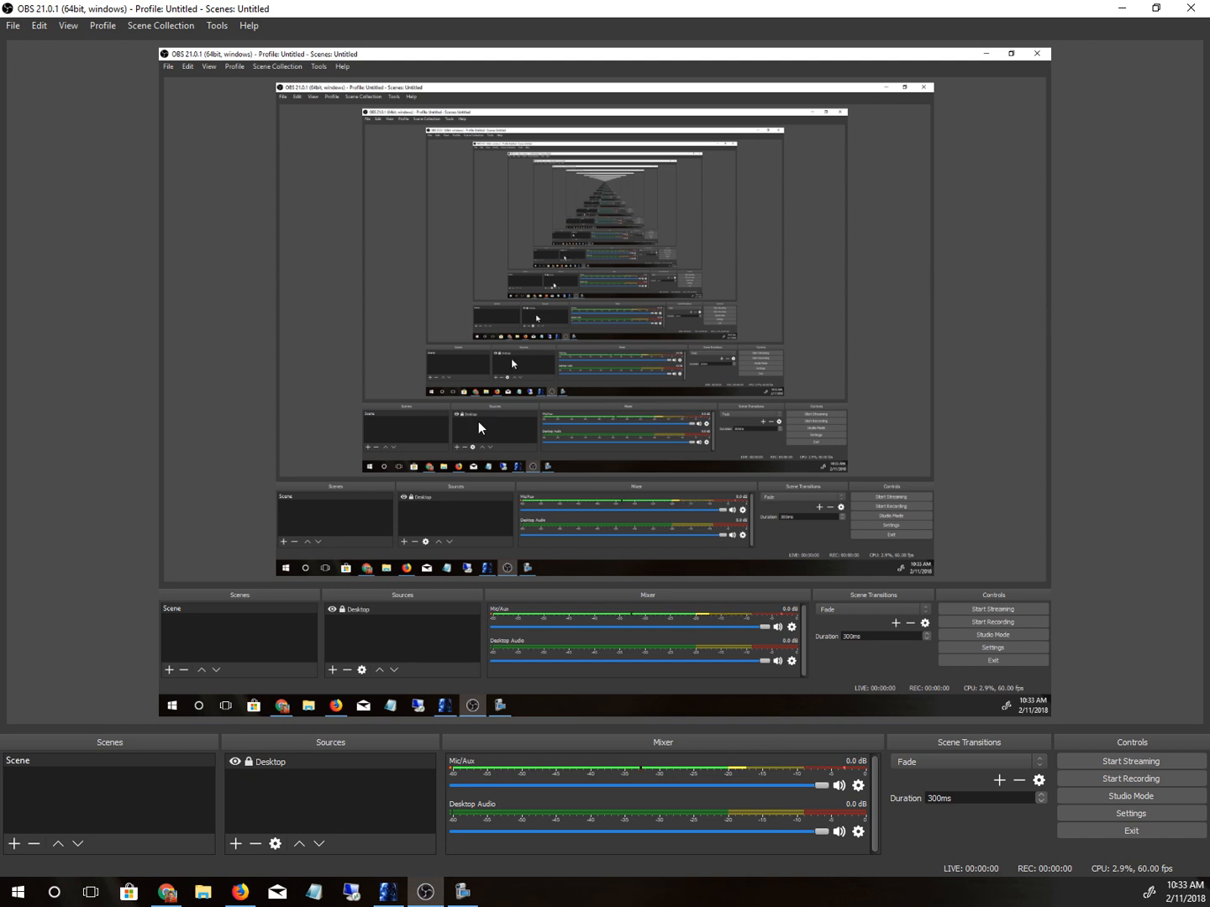
click(236, 844)
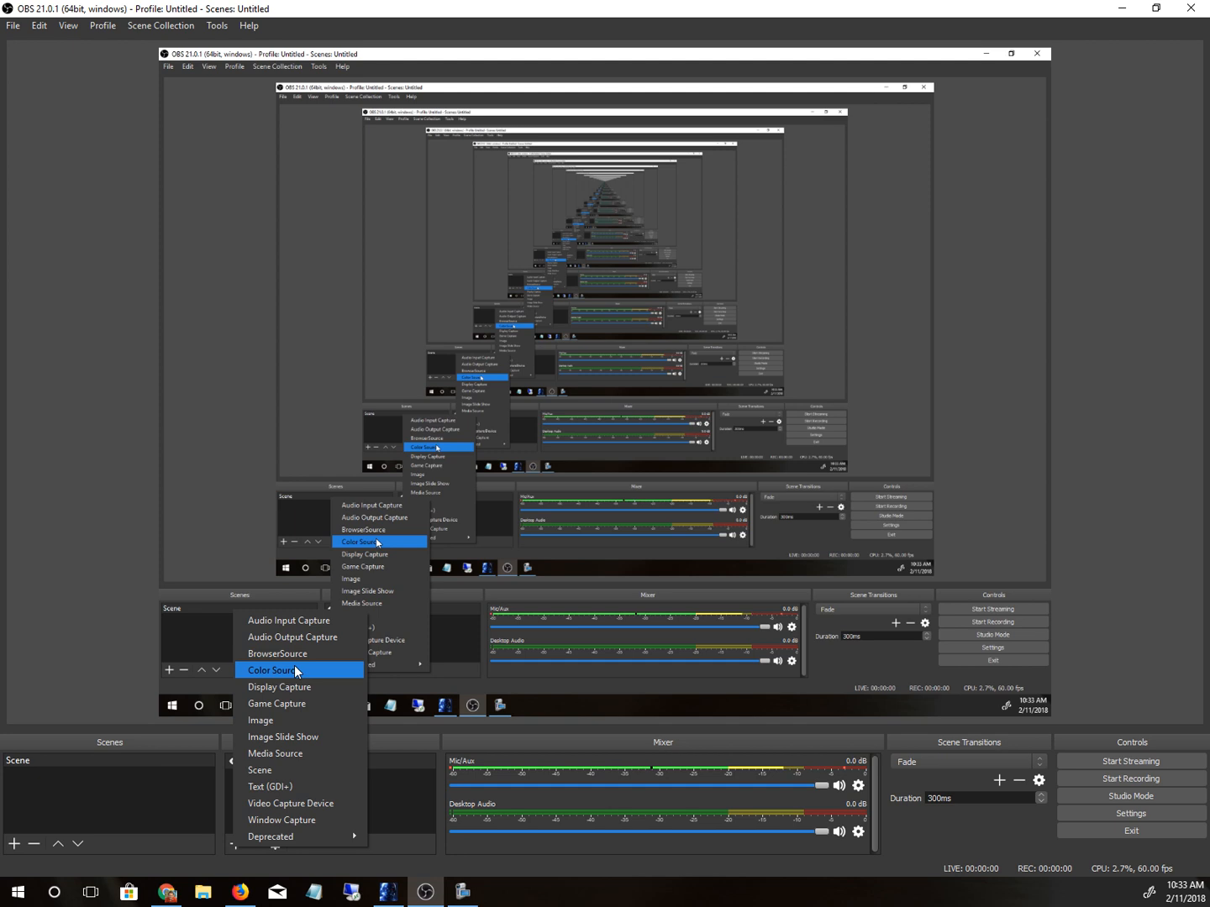
click(381, 815)
click(234, 762)
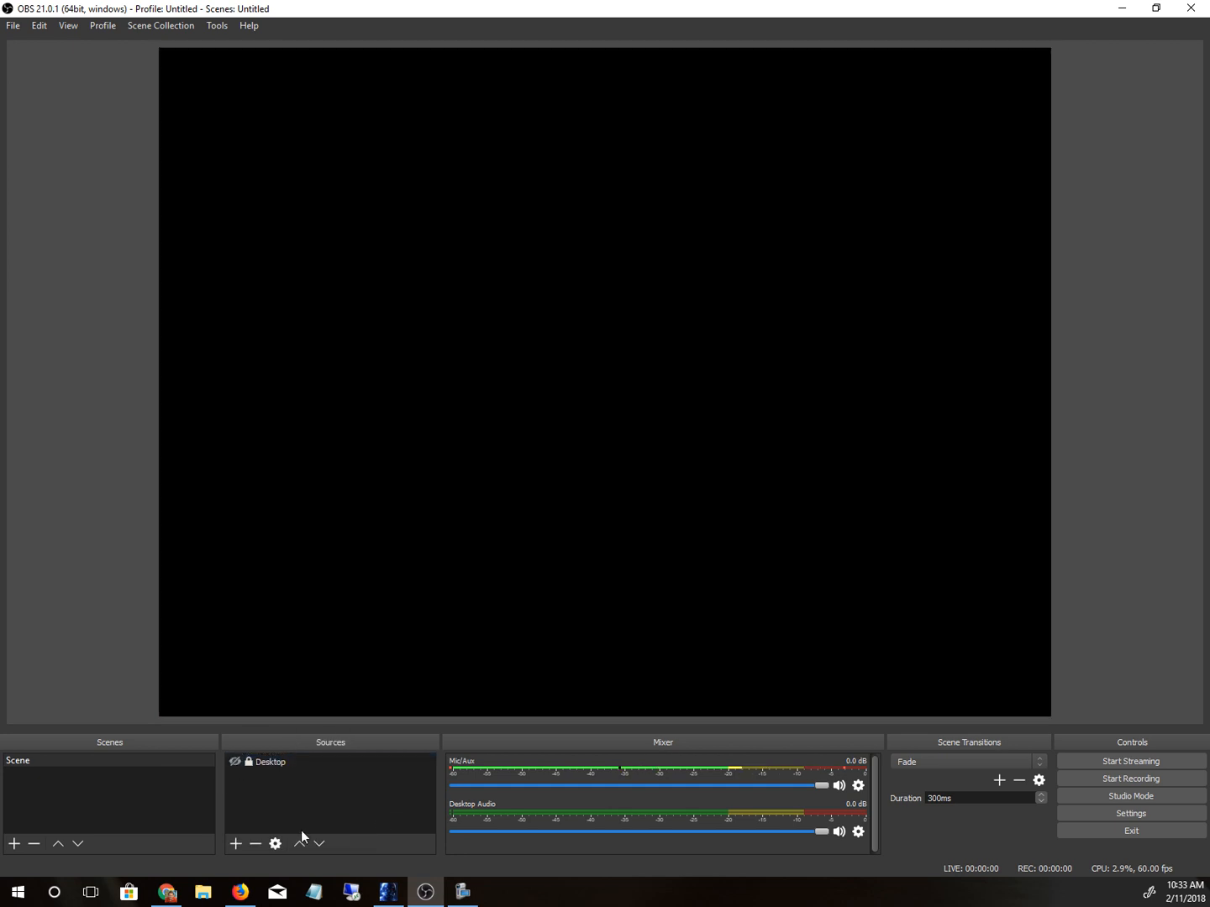
click(234, 843)
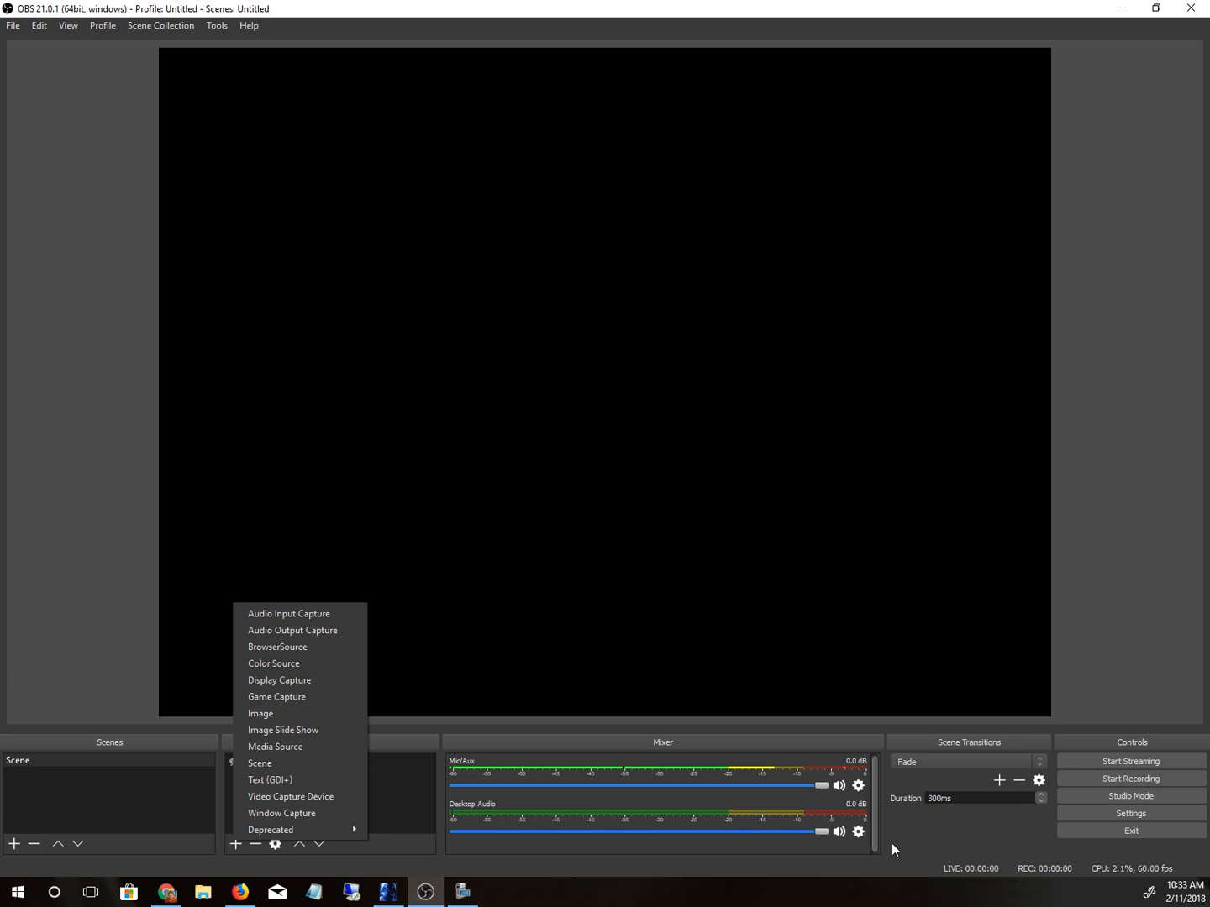
Step: Open the hotkey settings
click(1139, 807)
click(1139, 806)
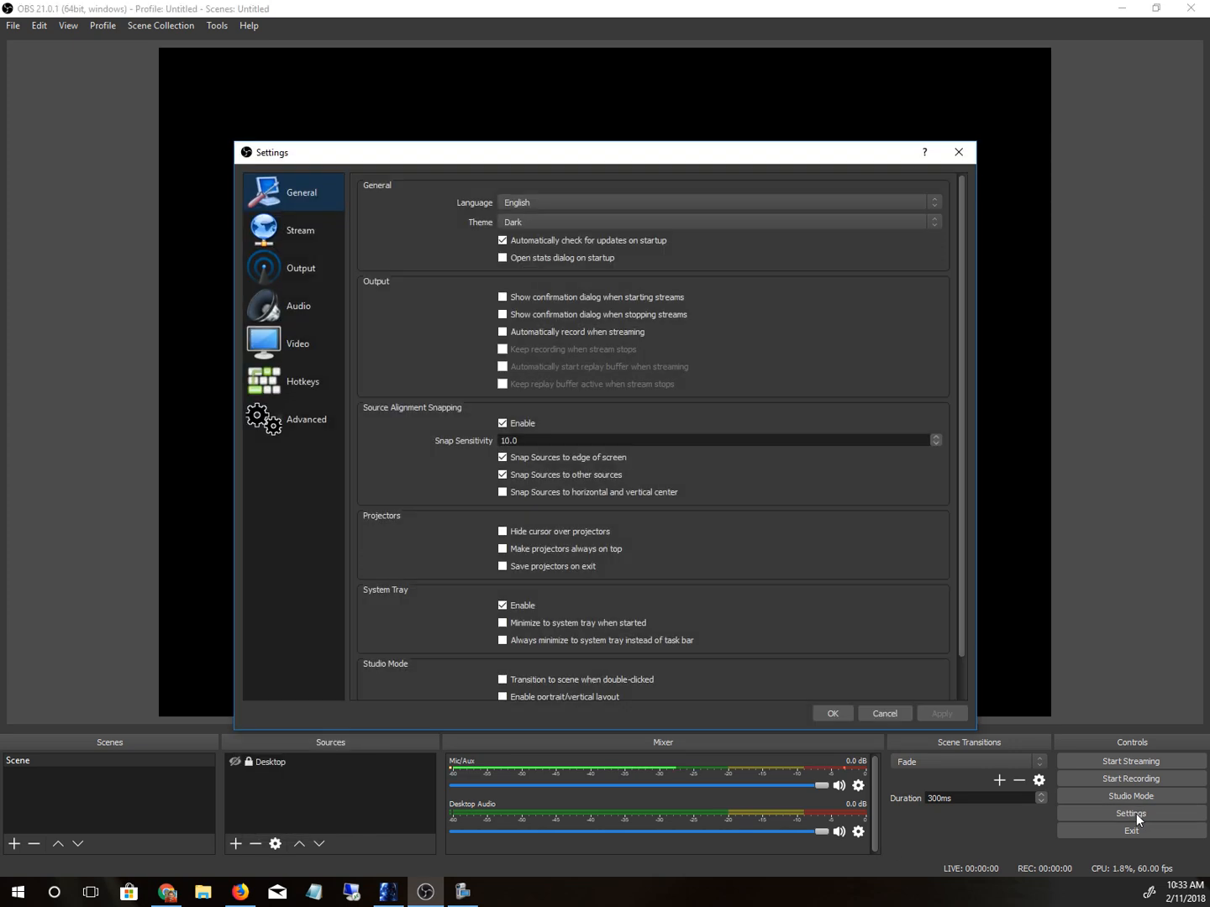
click(279, 383)
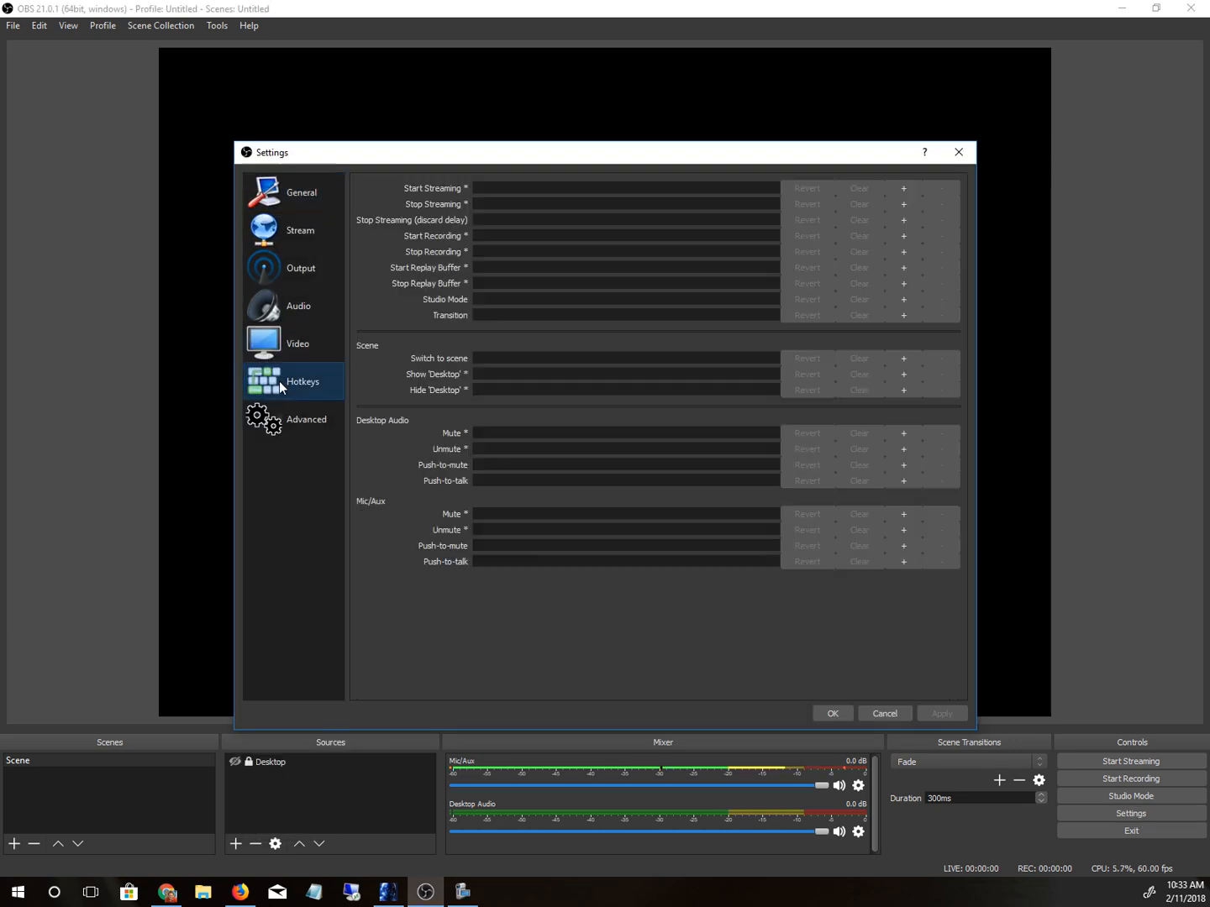
click(496, 238)
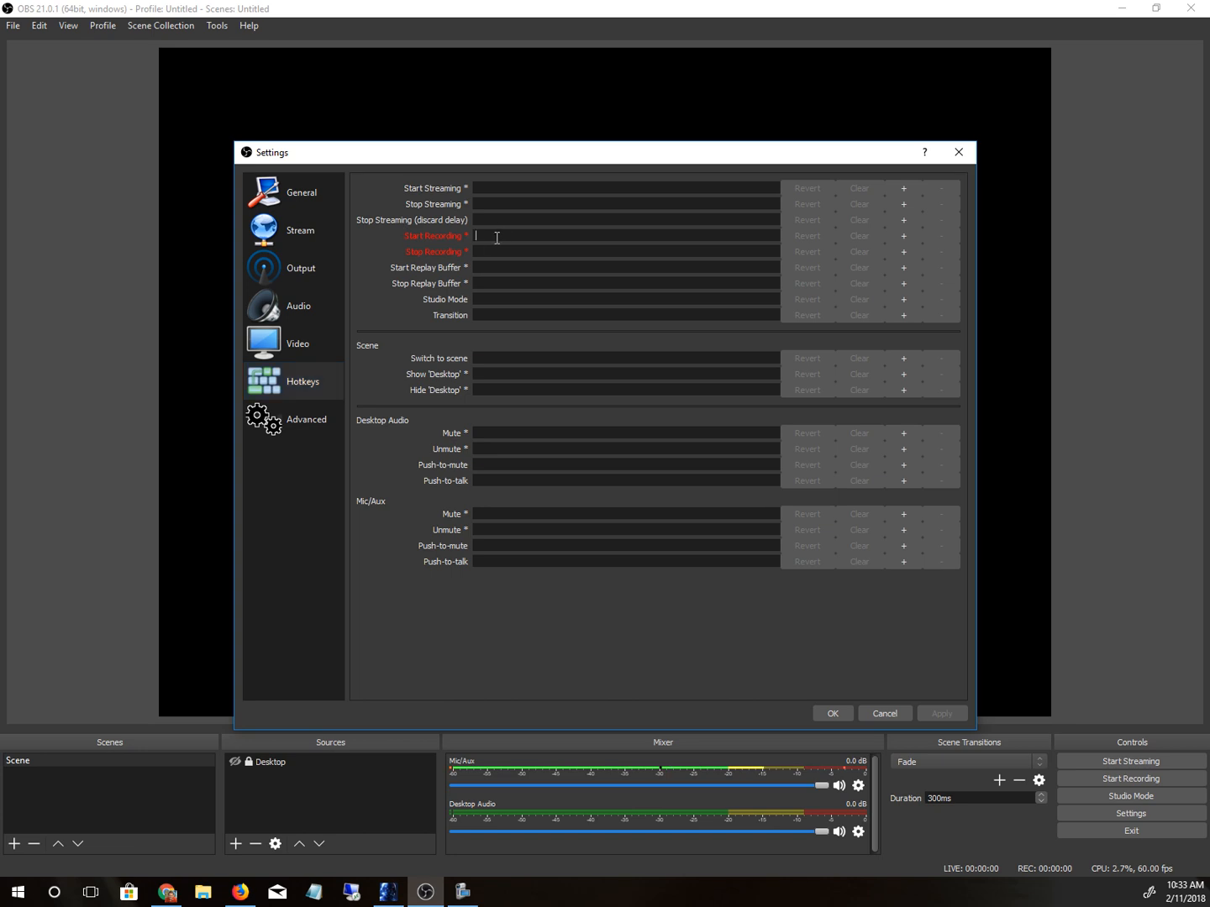
key(F1)
click(495, 250)
key(F2)
Step: Assign Alt + 1 to Start Recording and Alt + 2 to Stop Recording, and save the hotkeys
click(512, 238)
key(alt+1)
click(499, 251)
key(alt+2)
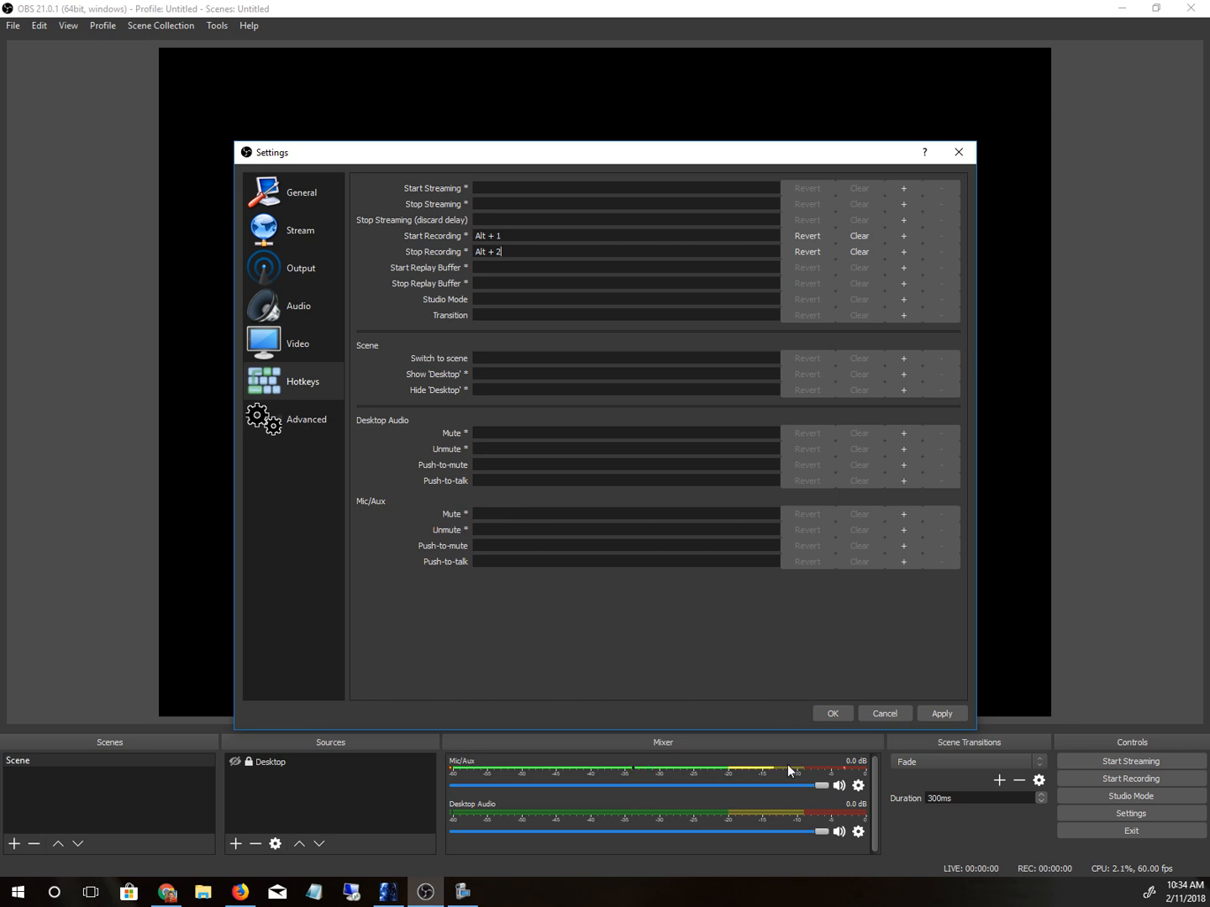
click(926, 714)
click(842, 713)
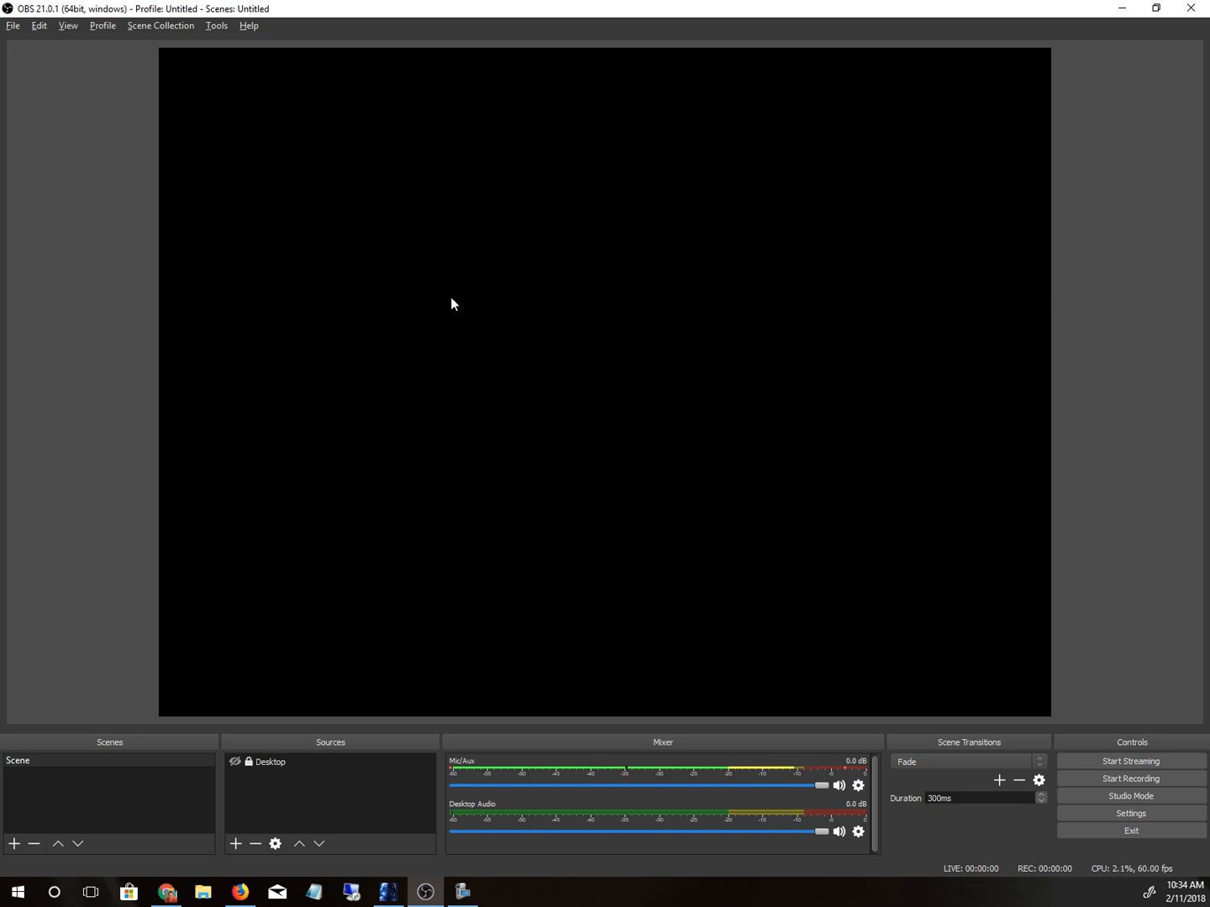
Step: Start a short test recording and stop it using the assigned recording hotkeys
key(ctrl+r)
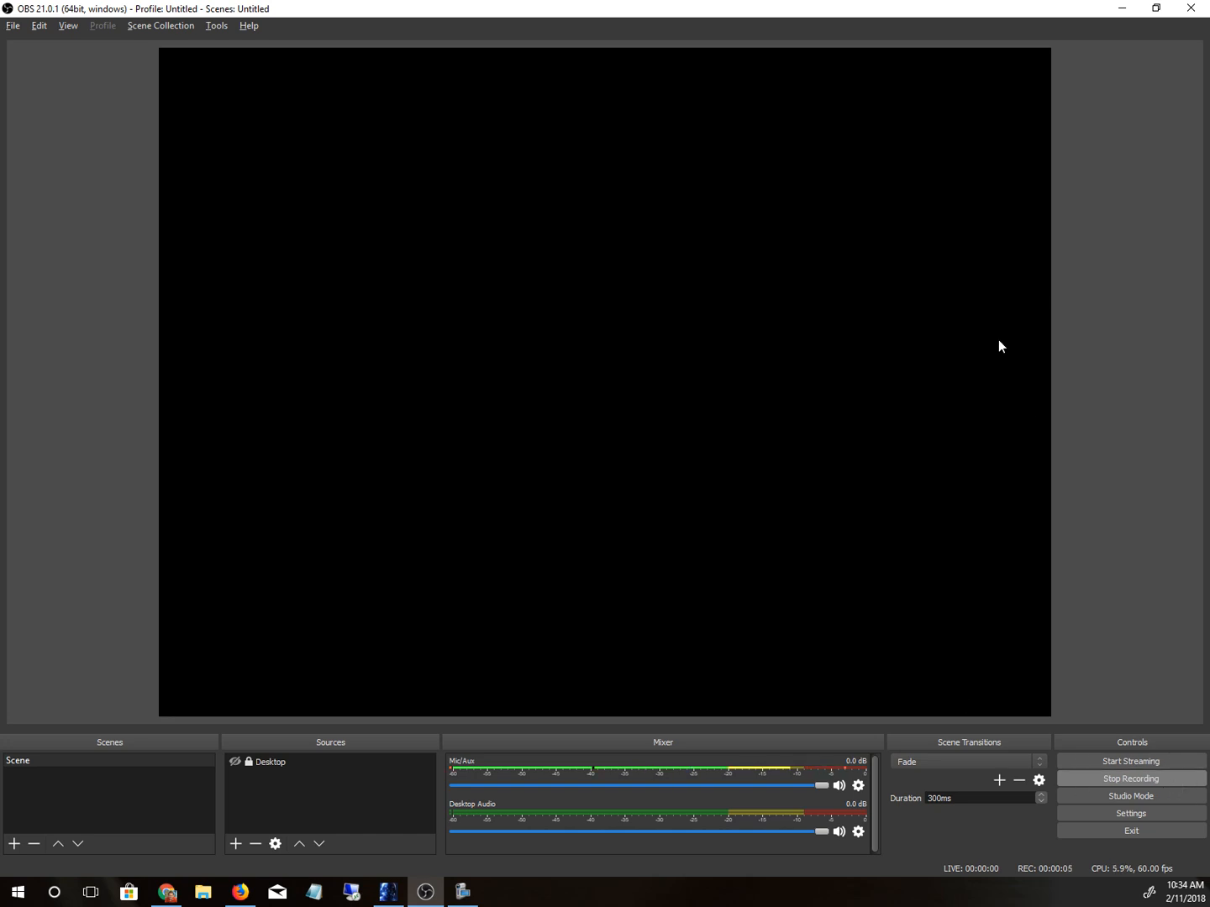
key(ctrl+r)
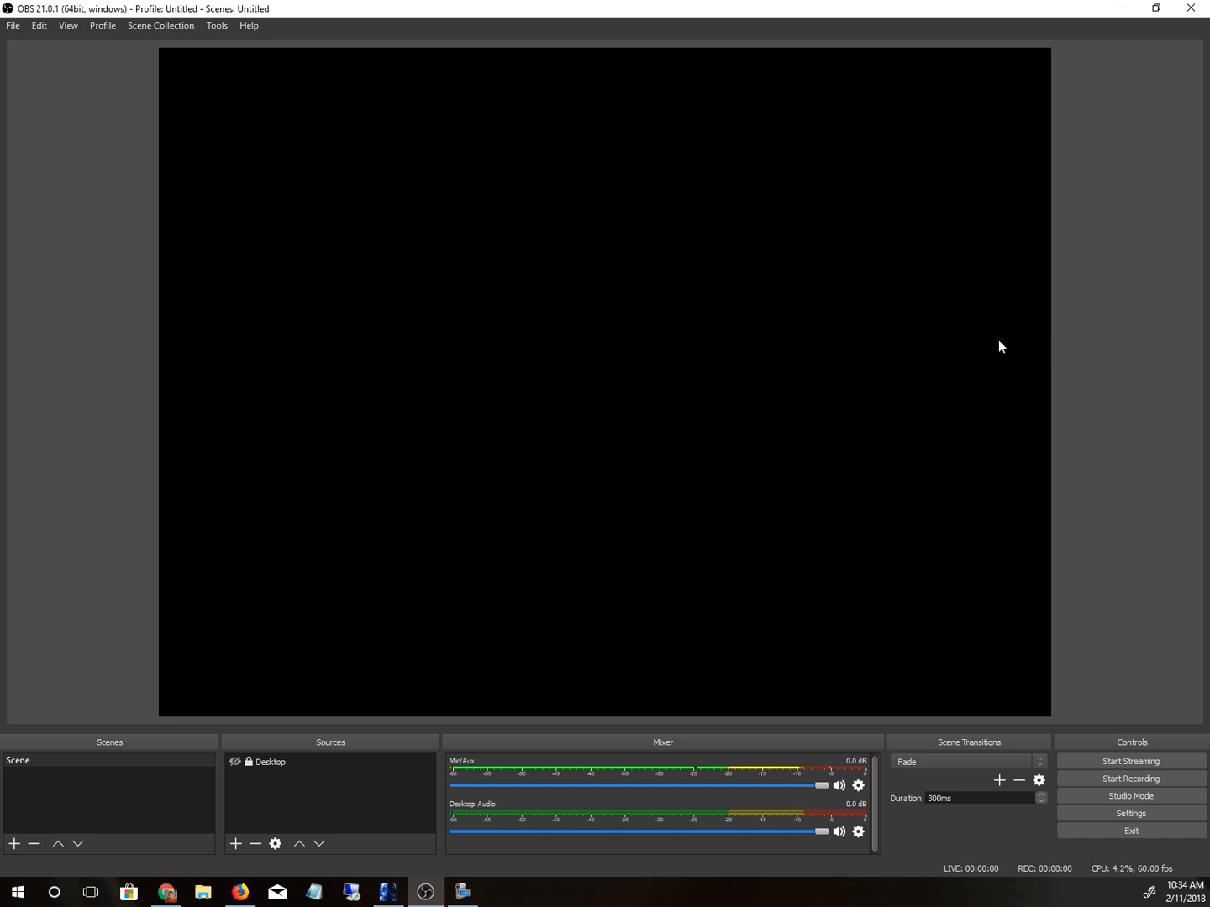
Step: Set the recording format to mp4 in the output settings and save the change
click(1118, 808)
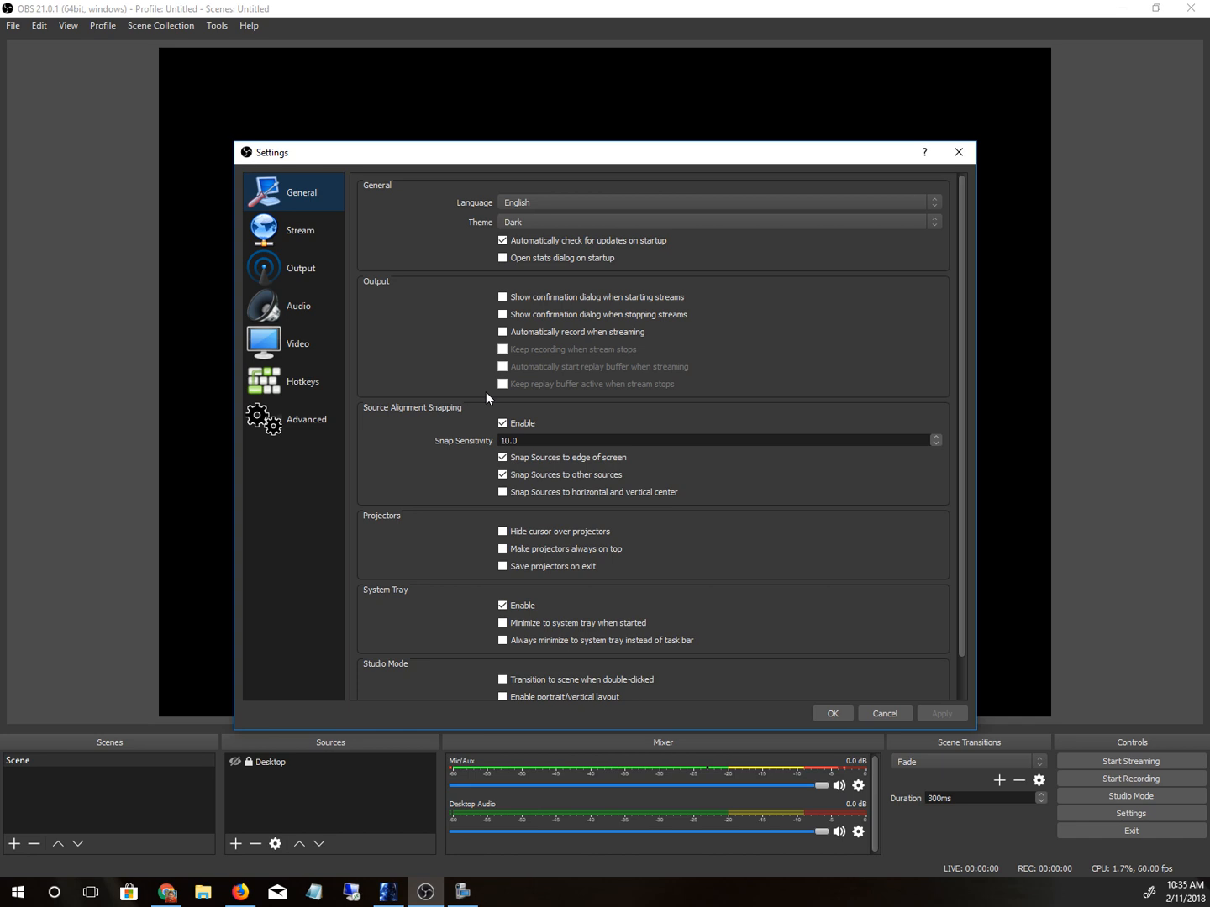
click(295, 345)
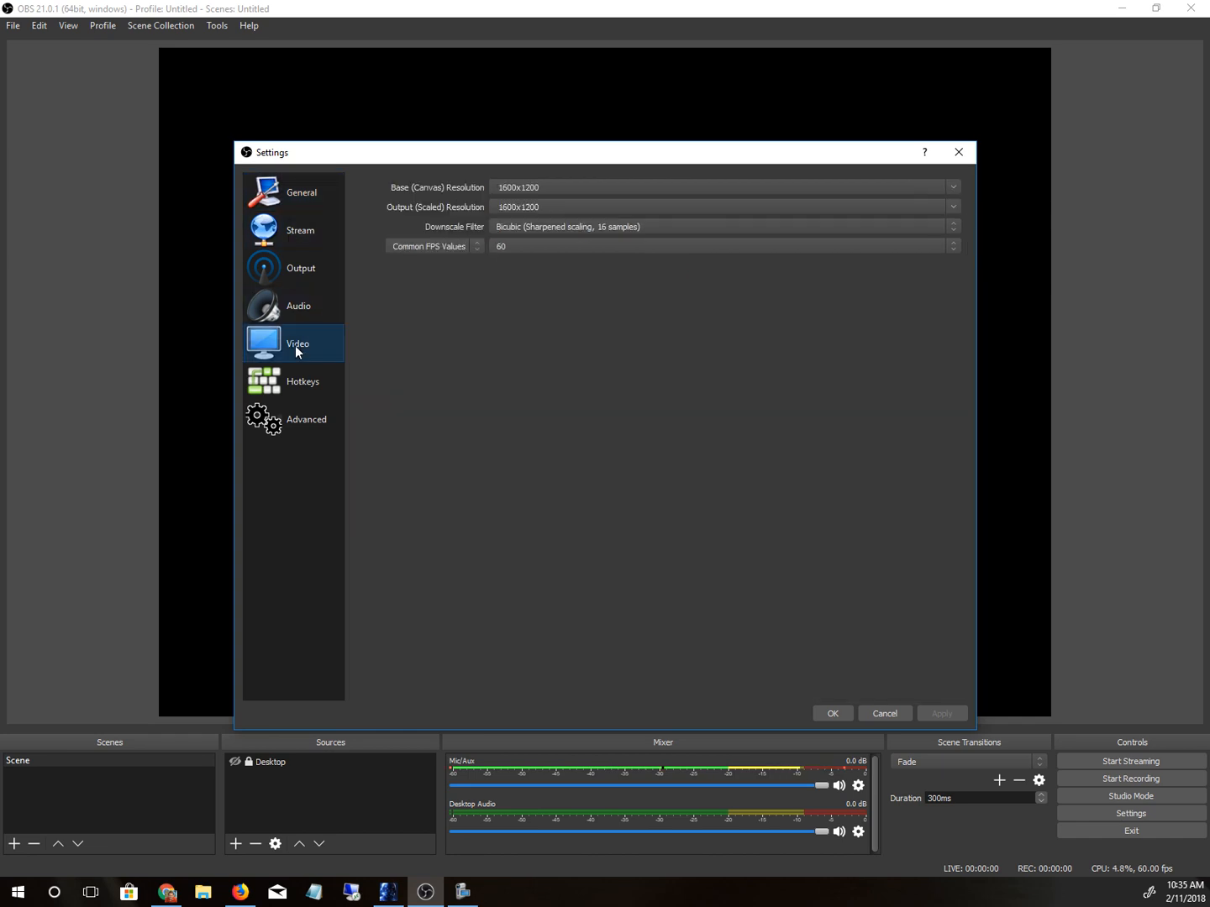
click(298, 267)
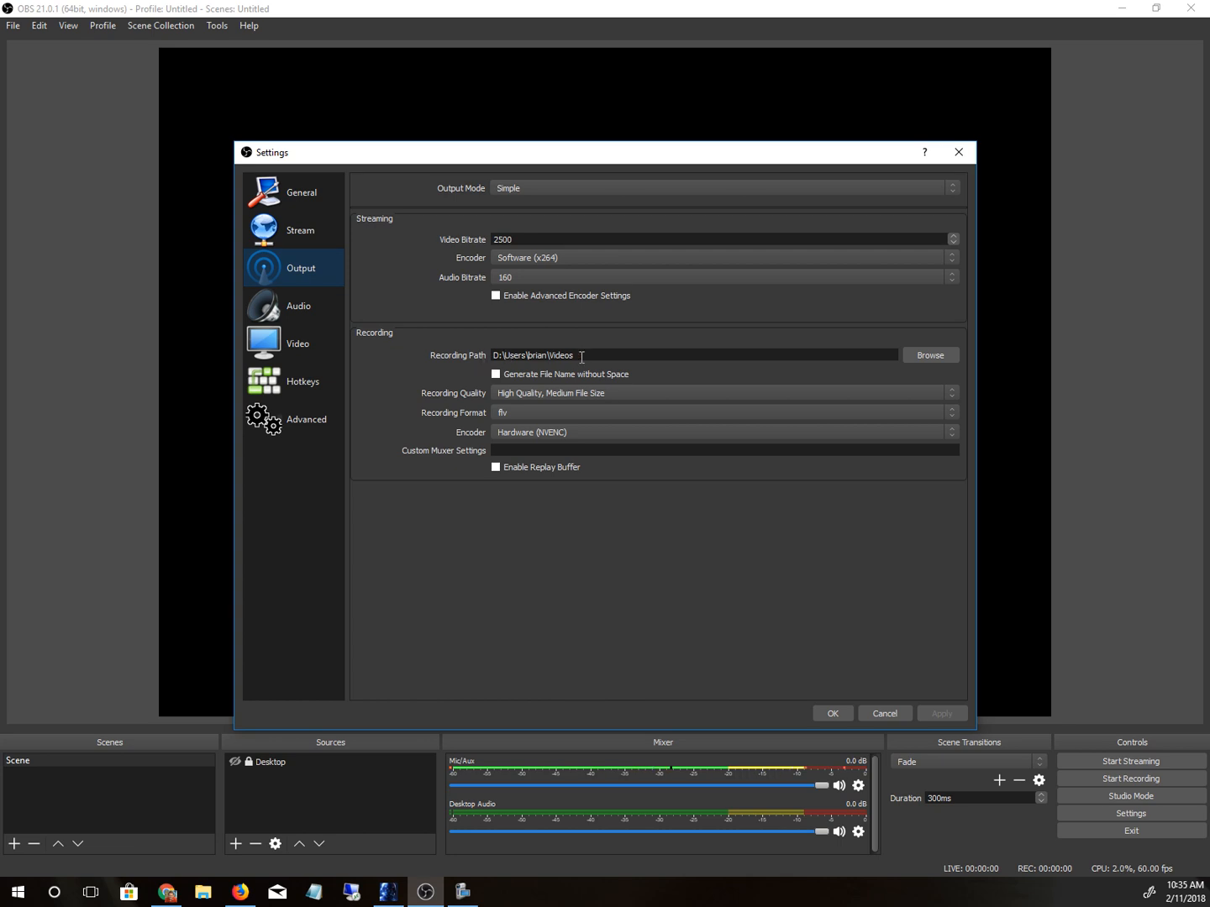
click(586, 411)
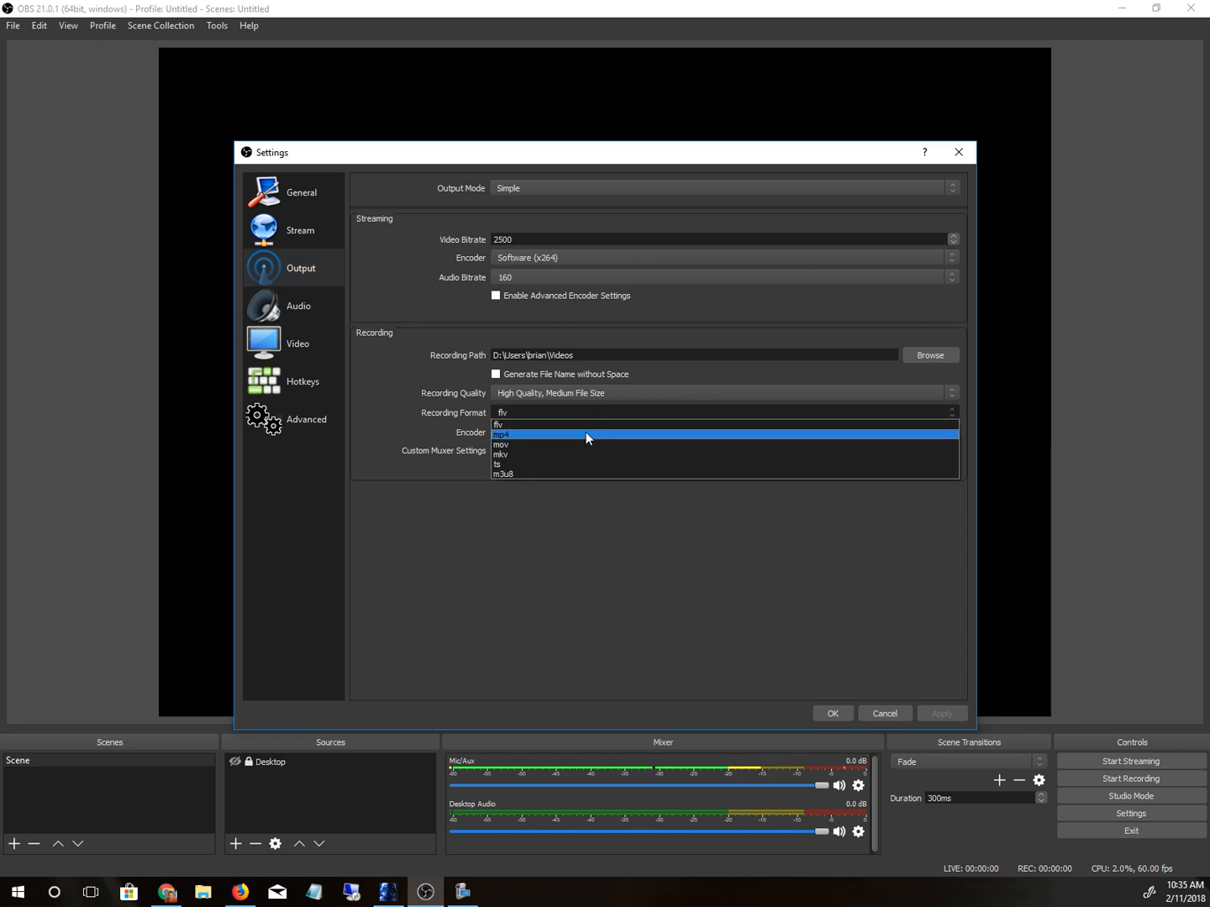
click(586, 434)
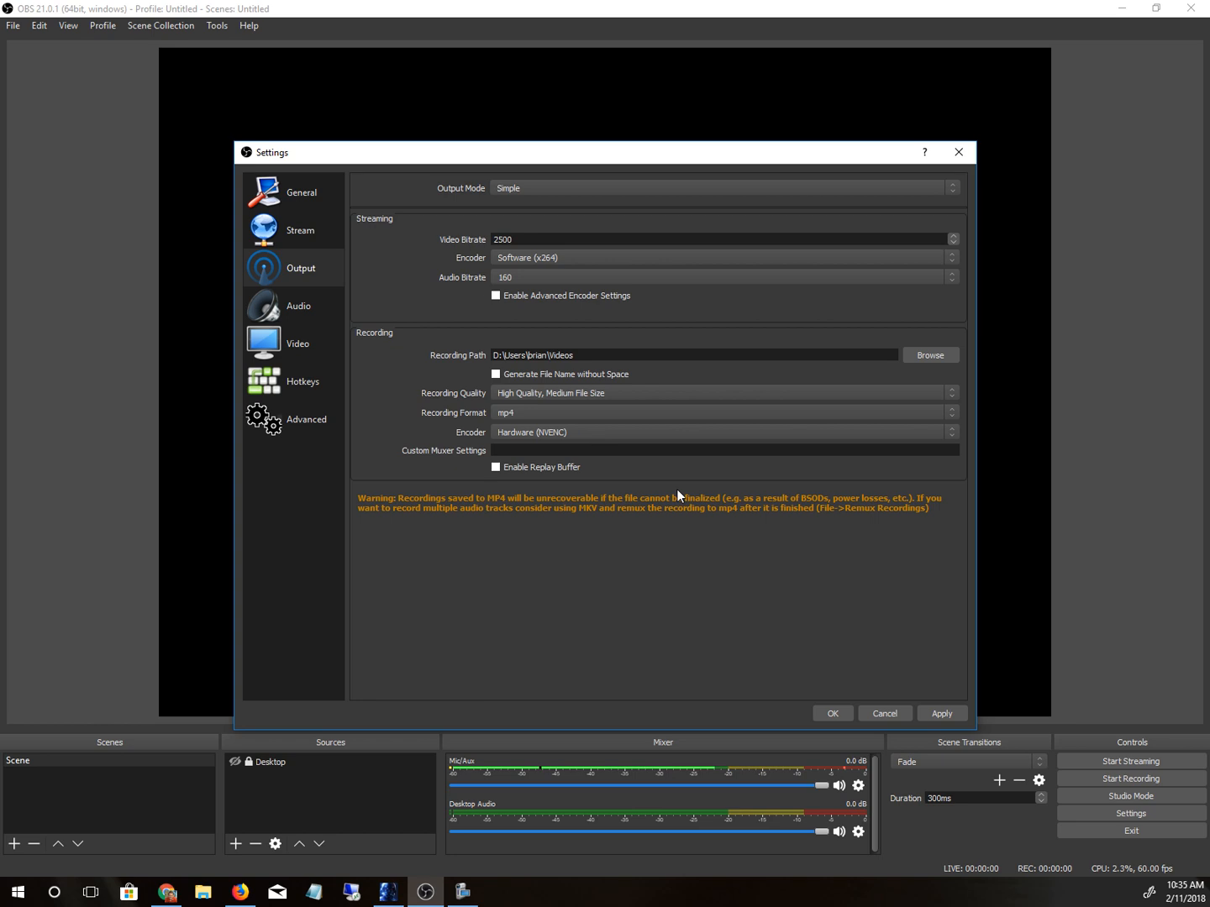
click(844, 712)
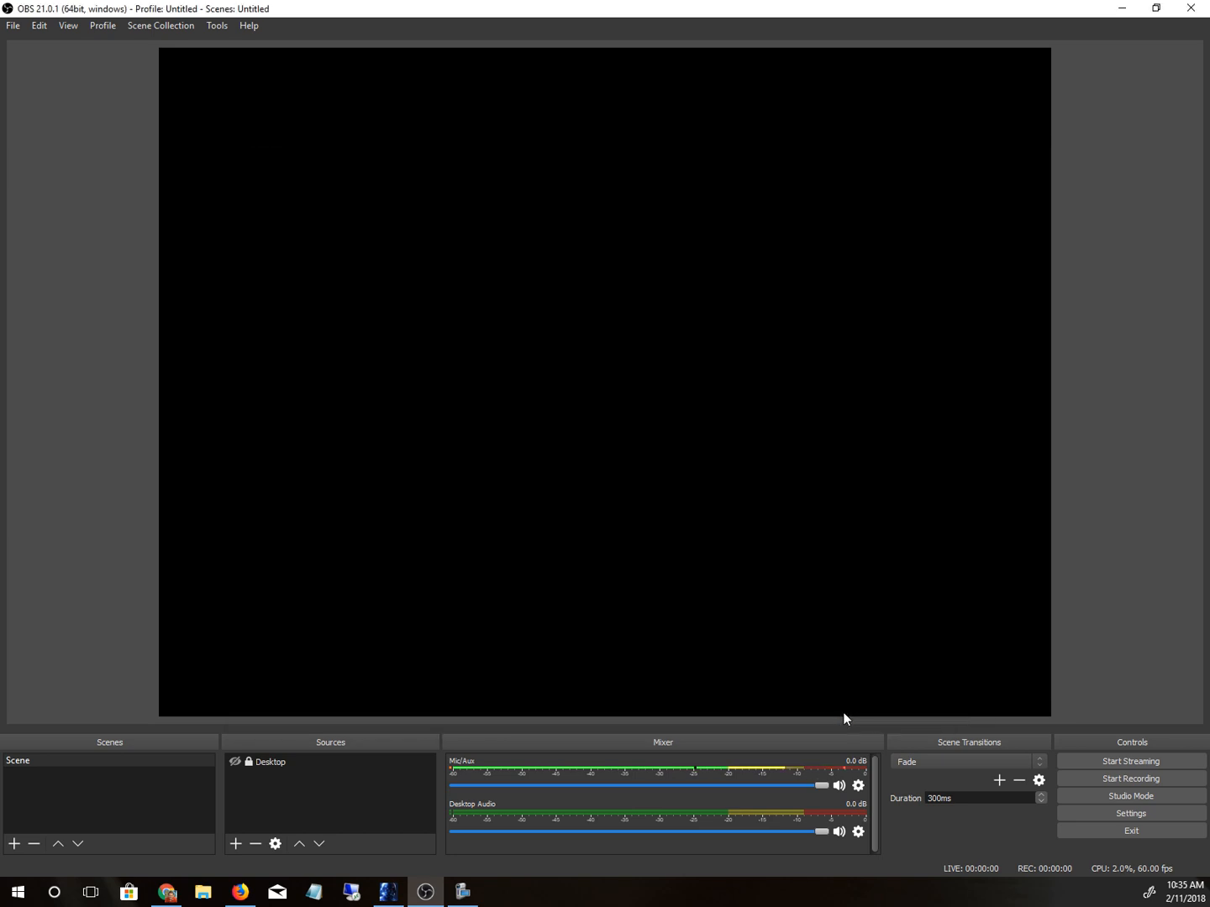